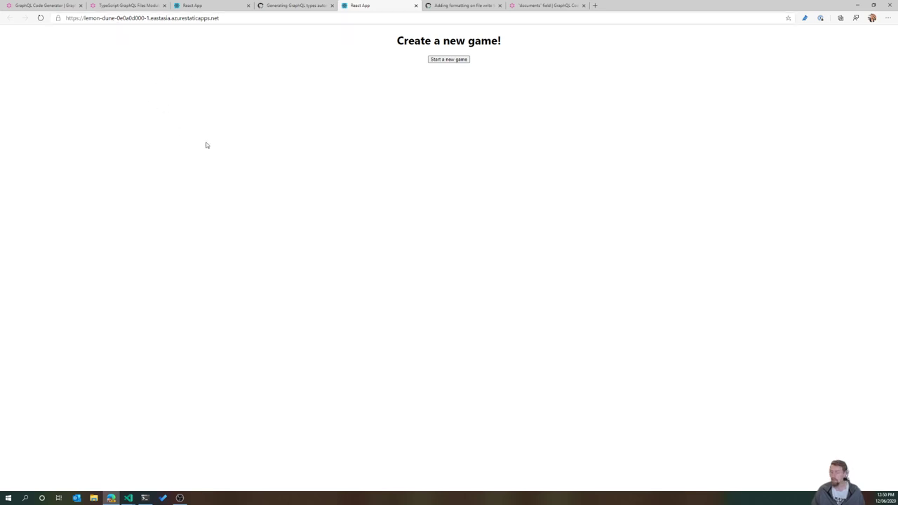
Review the pull request "Generating GraphQL types automatically" and return to its deployed staging site.
click(288, 6)
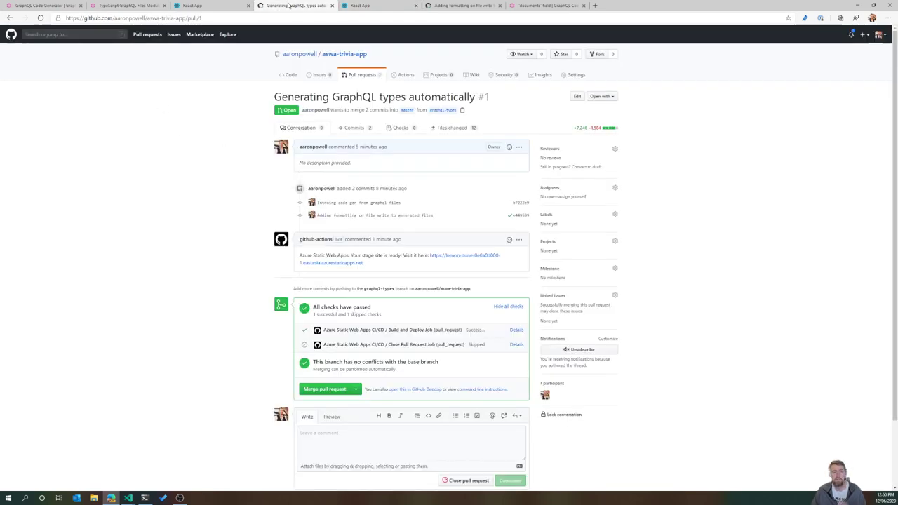
click(447, 133)
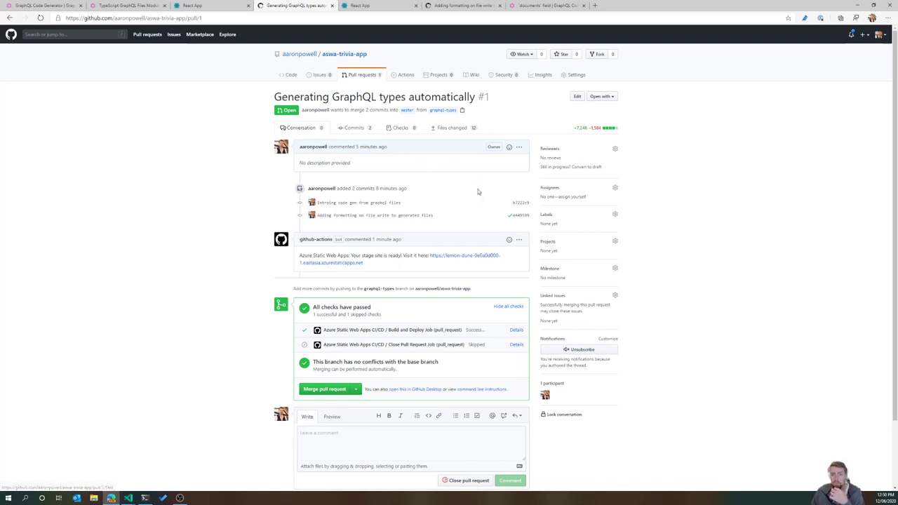
click(376, 7)
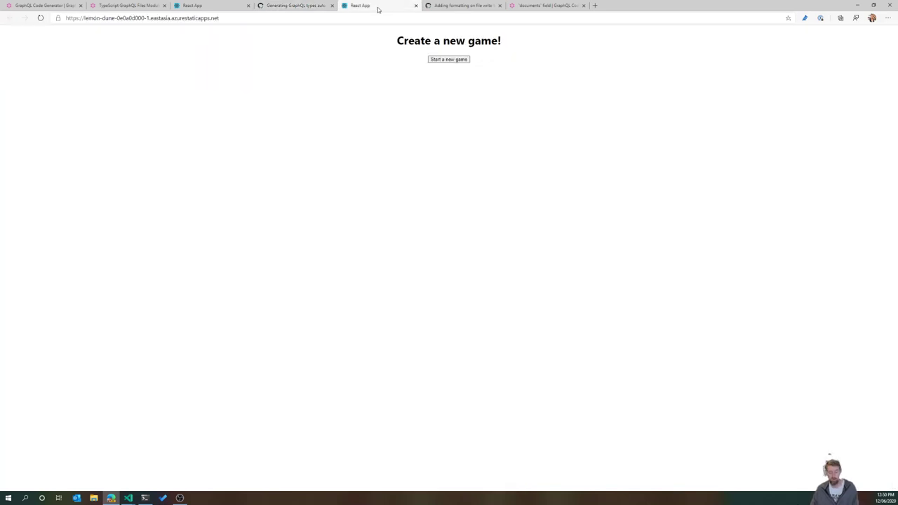
Open the Azure portal in a new browser tab and go to the twitch-stream-trivia-app static web app.
key(ctrl+t)
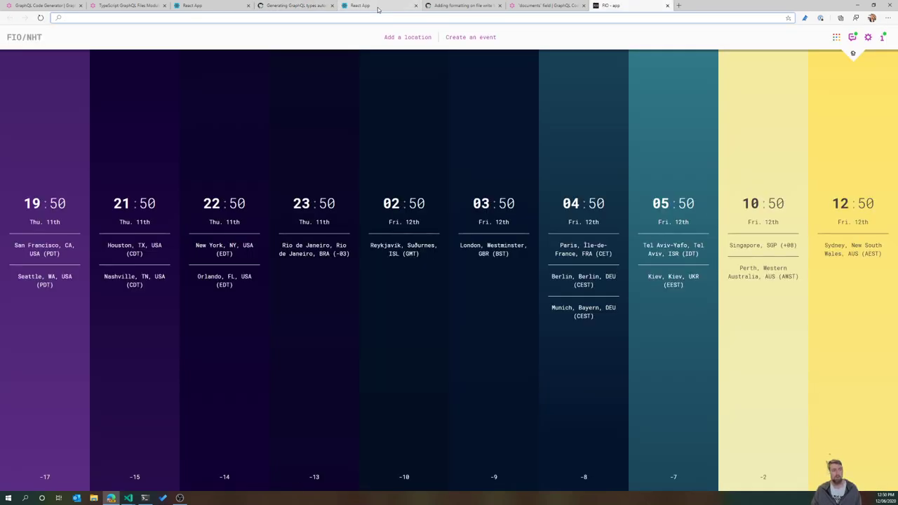
text(por)
key(Down)
key(Down)
key(Return)
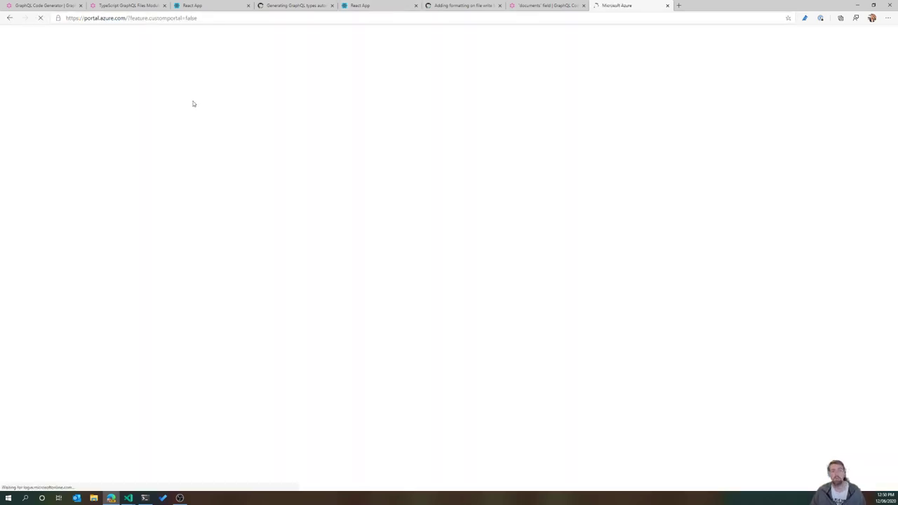
key(Return)
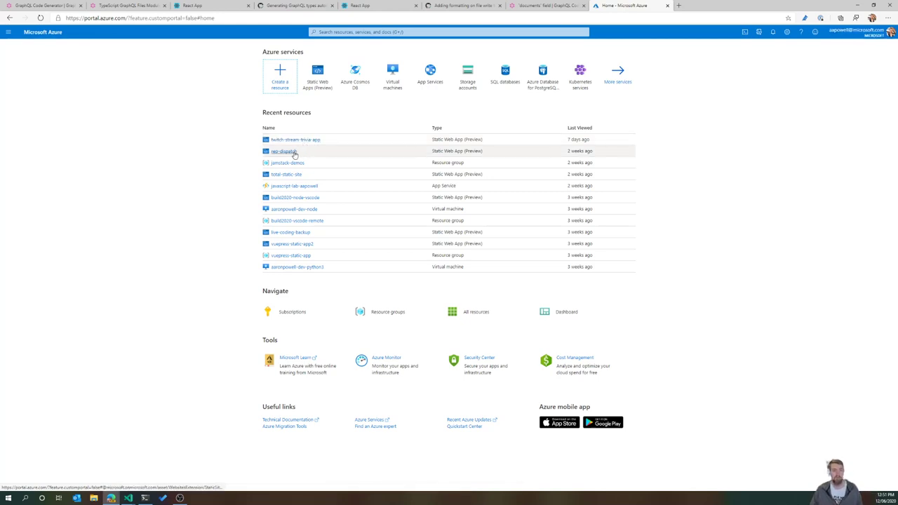
click(303, 141)
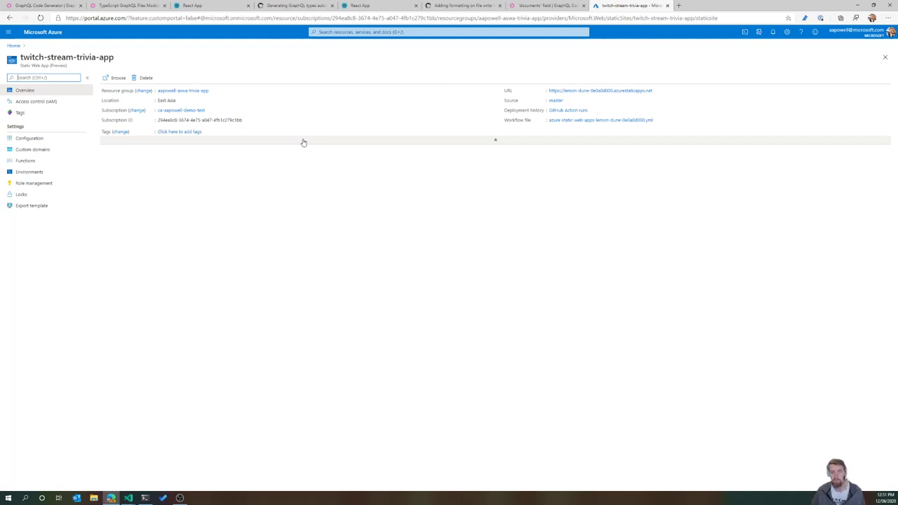
Inspect the app's custom domains and environments, checking the pull request linked to the staging environment.
click(48, 154)
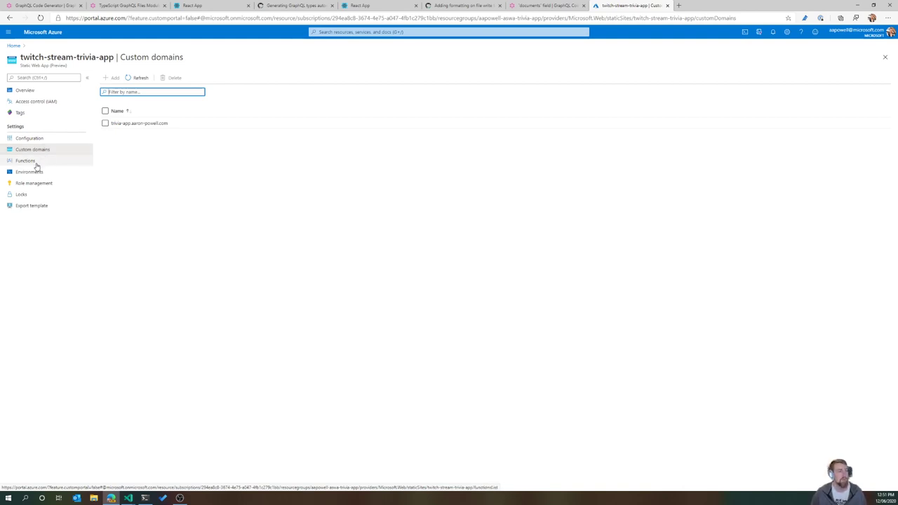
click(43, 173)
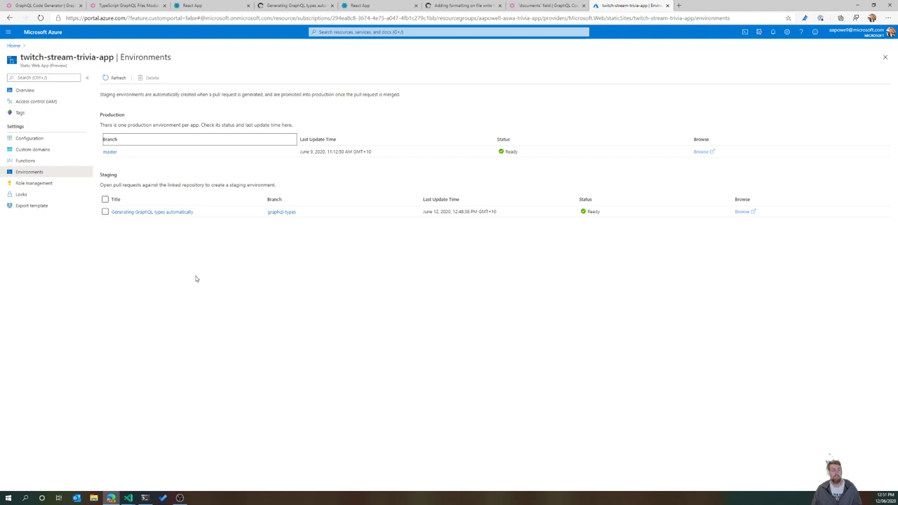
click(117, 214)
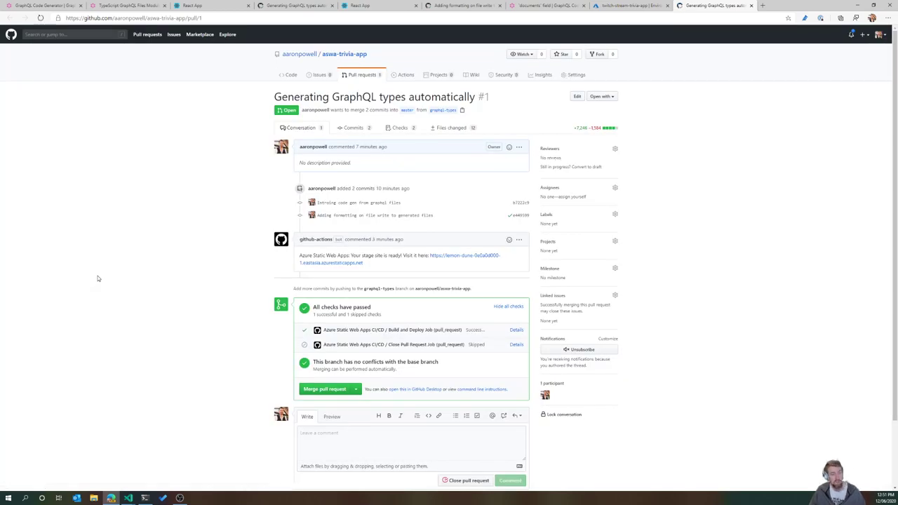
key(ctrl+w)
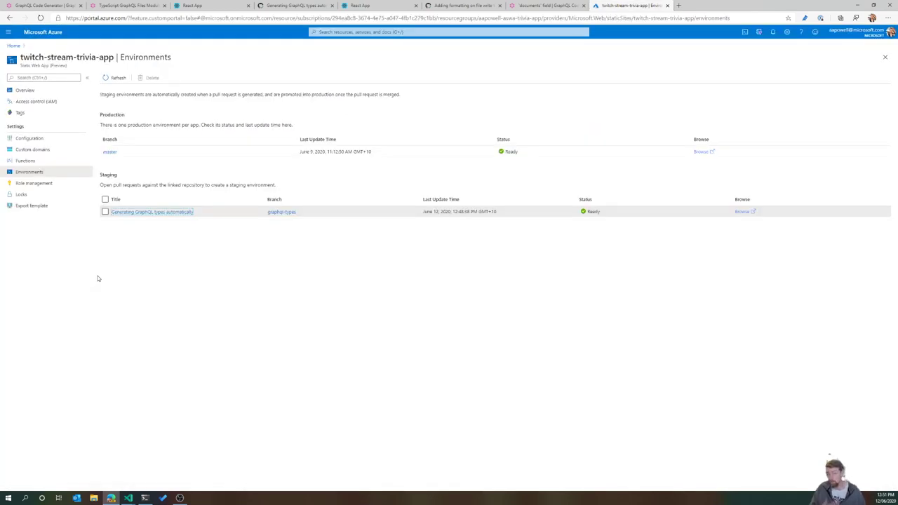
click(193, 294)
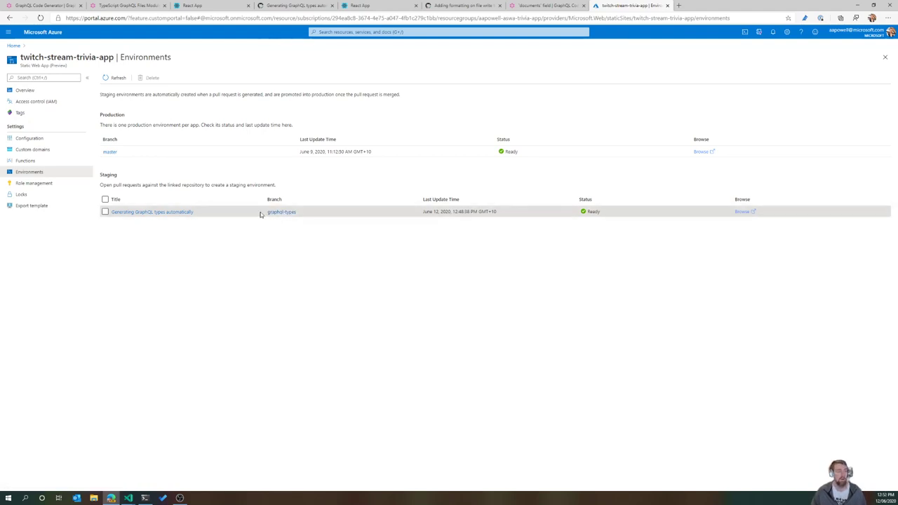
View the application settings for the "#1 - Generating GraphQL types automatically" environment, and return to the app's overview.
click(33, 144)
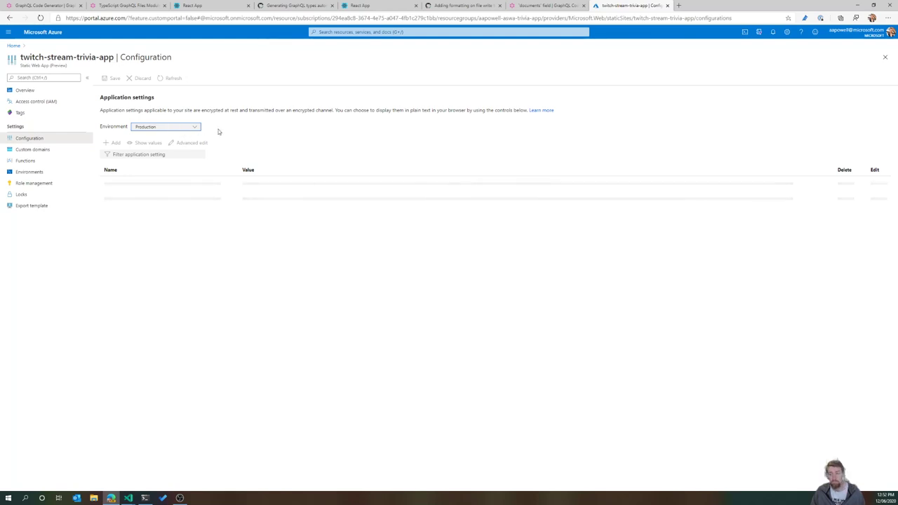
click(194, 128)
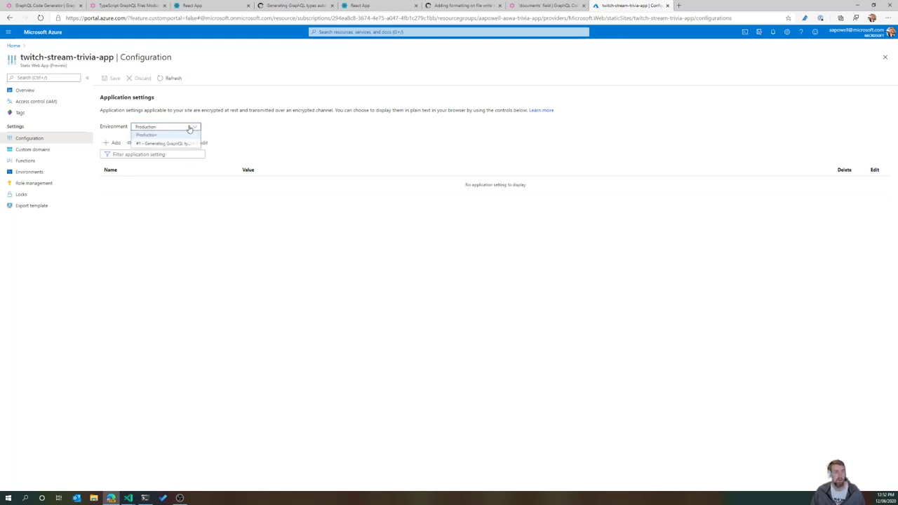
click(169, 145)
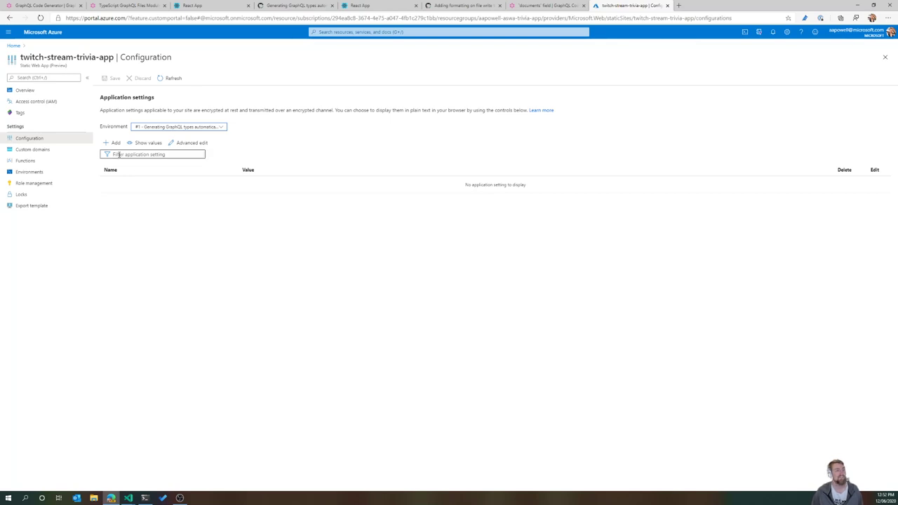
click(27, 91)
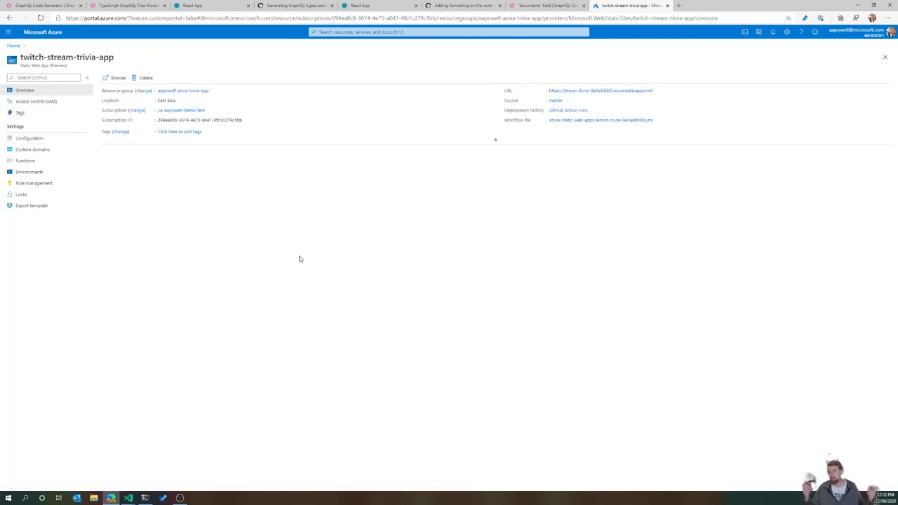
Merge the "Generating GraphQL types automatically" pull request into master on GitHub and delete the graphql-types branch.
click(453, 5)
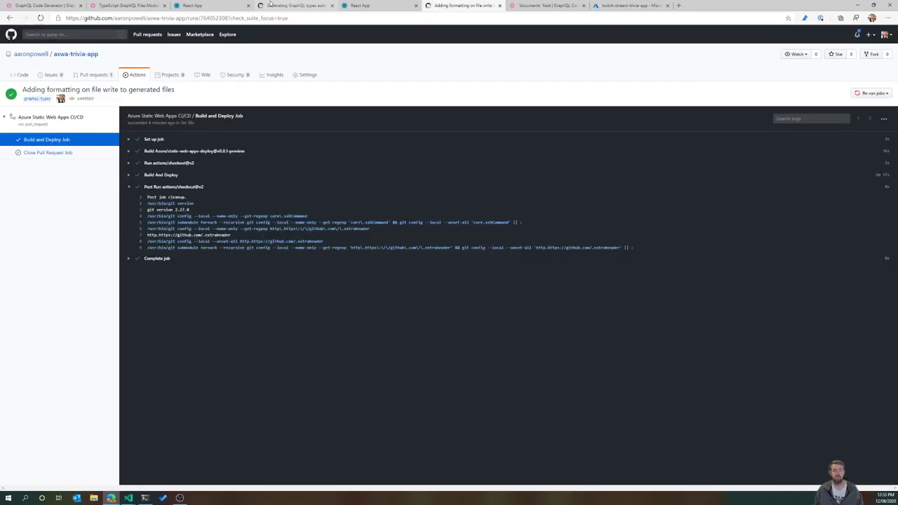
click(273, 5)
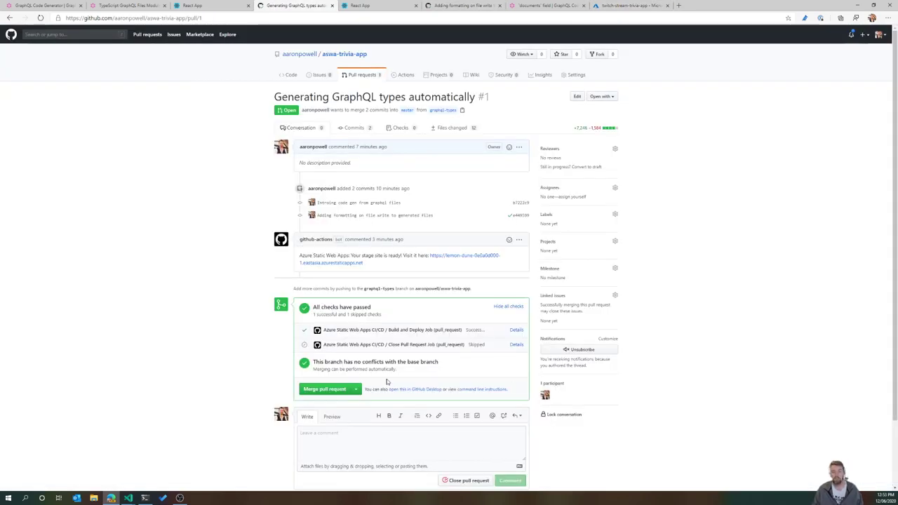
click(329, 389)
click(322, 373)
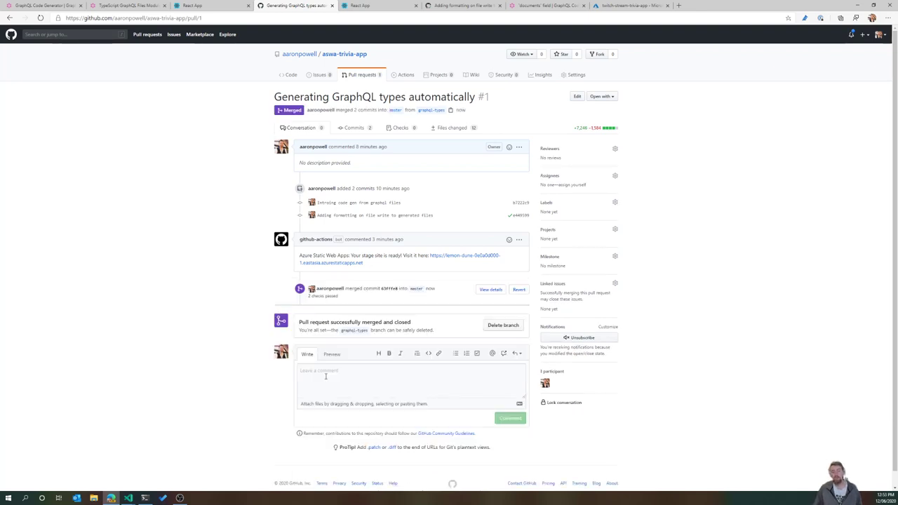
click(503, 325)
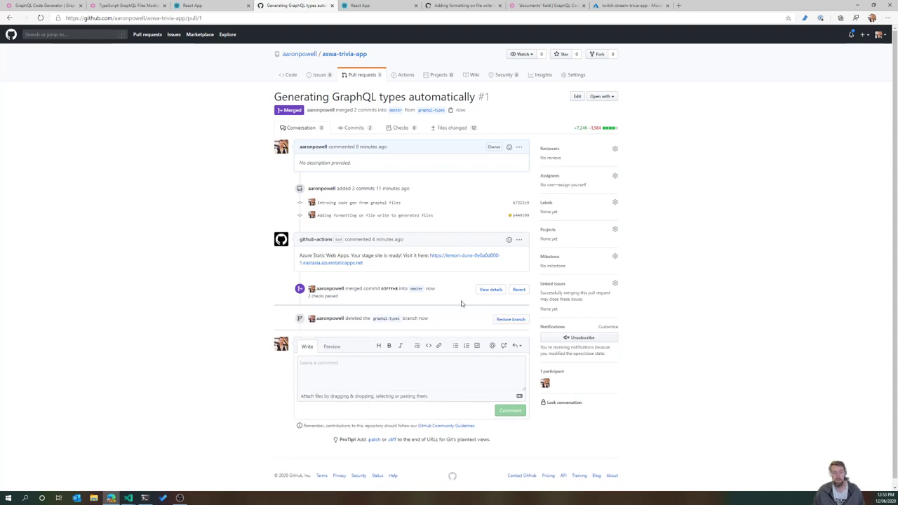
Open the GitHub Actions workflow run started on master by merging pull request #1.
click(482, 7)
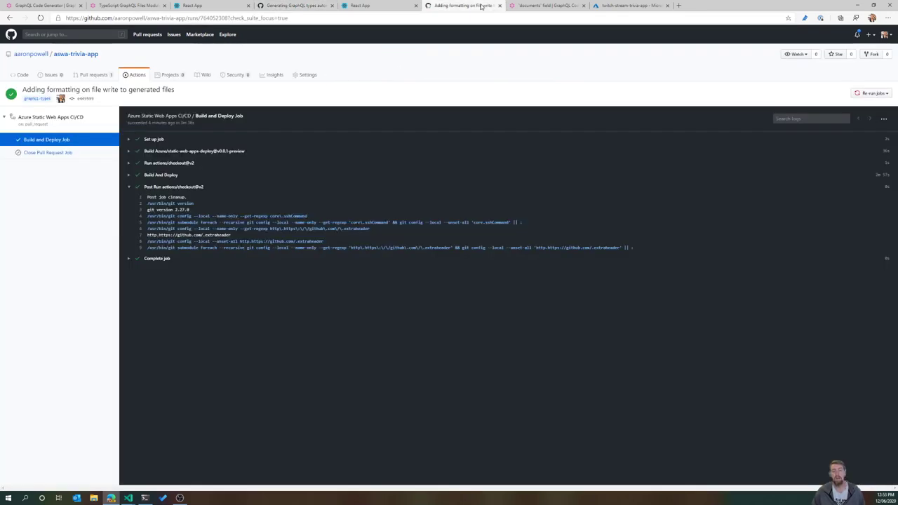
click(94, 75)
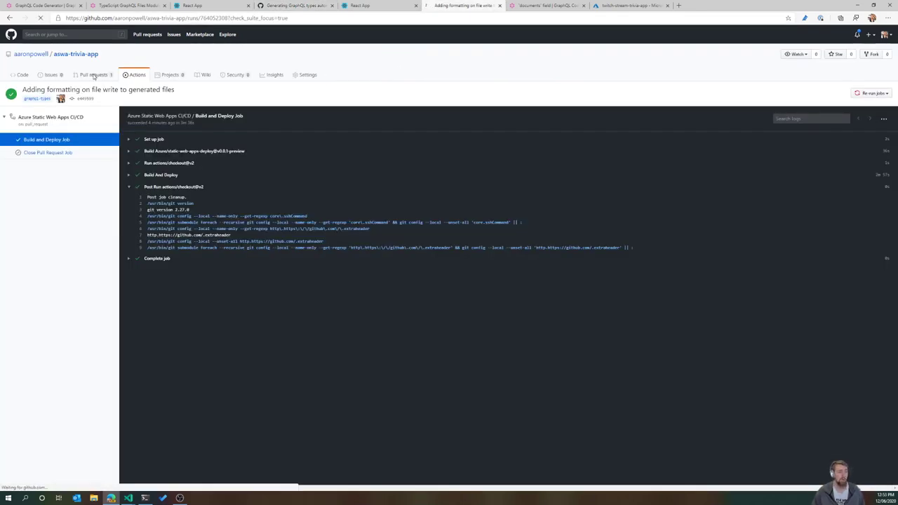
click(409, 75)
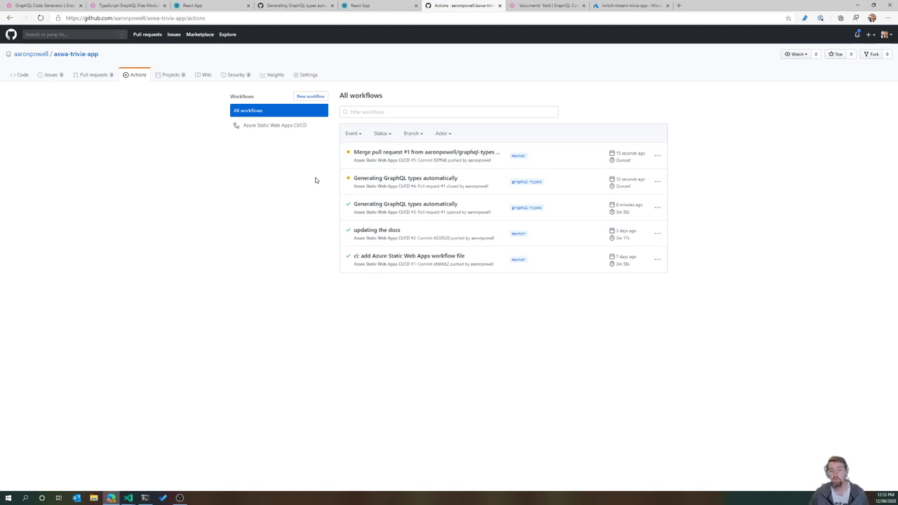
click(395, 156)
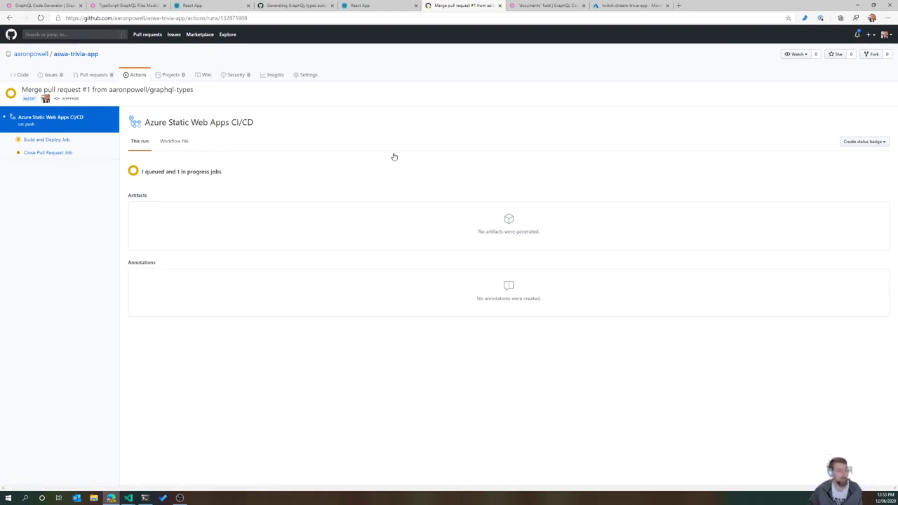
Follow the merge run's Build and Deploy Job, examining its Build And Deploy log and checking the Close Pull Request Job.
click(58, 153)
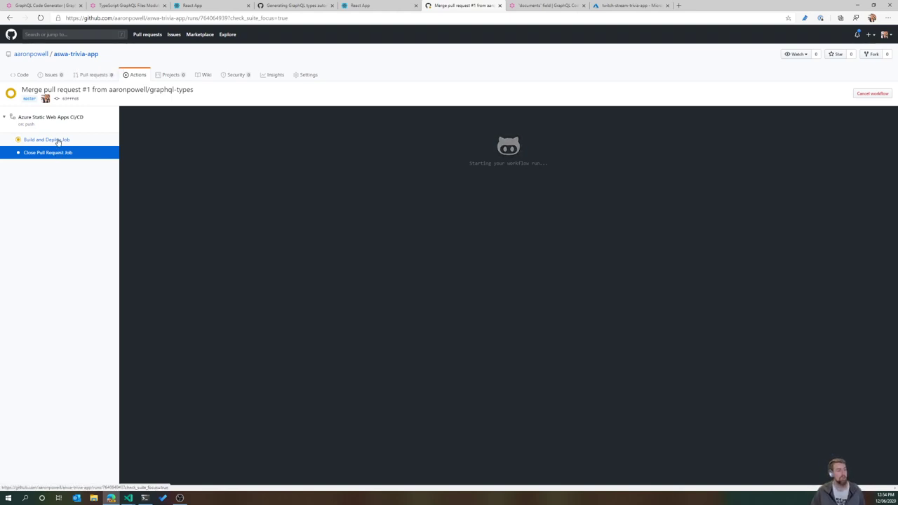
click(50, 140)
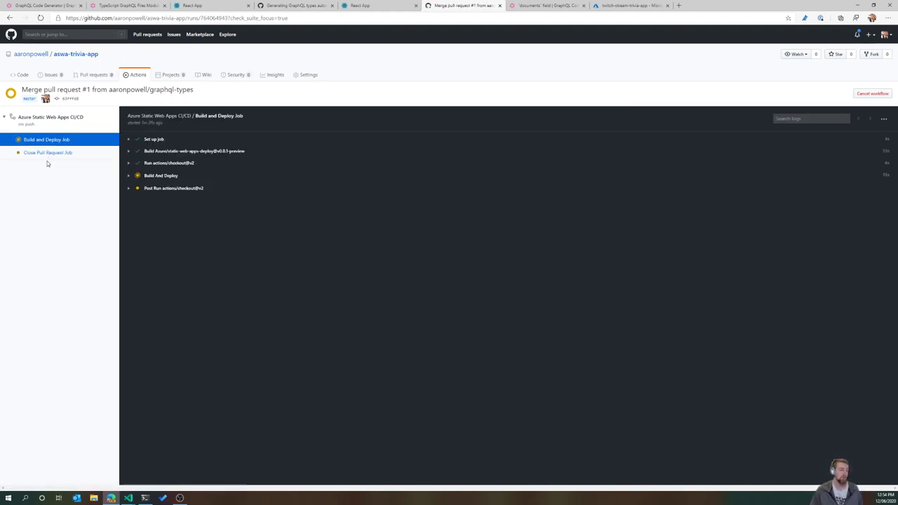
click(129, 177)
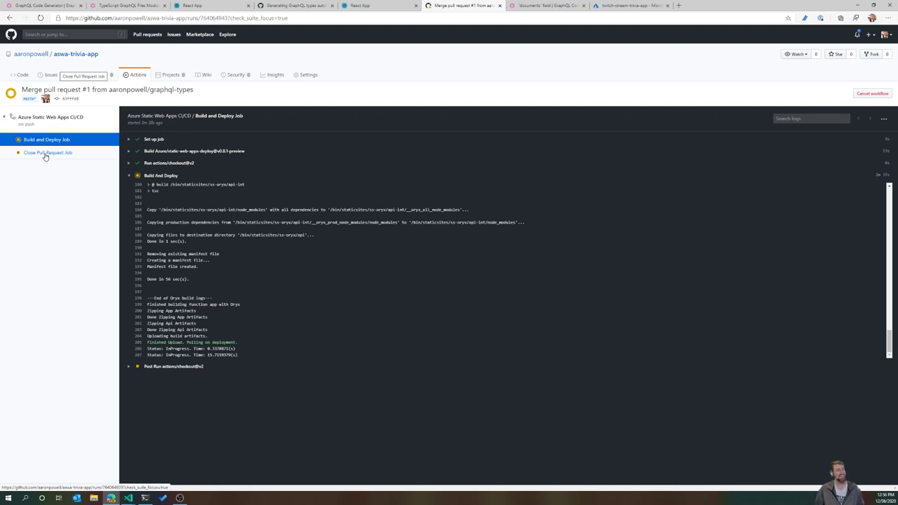
click(47, 153)
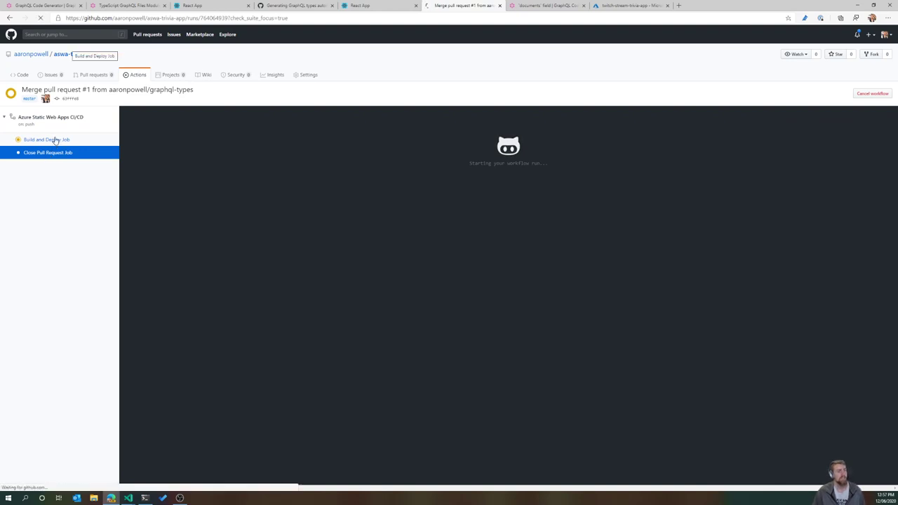
click(56, 141)
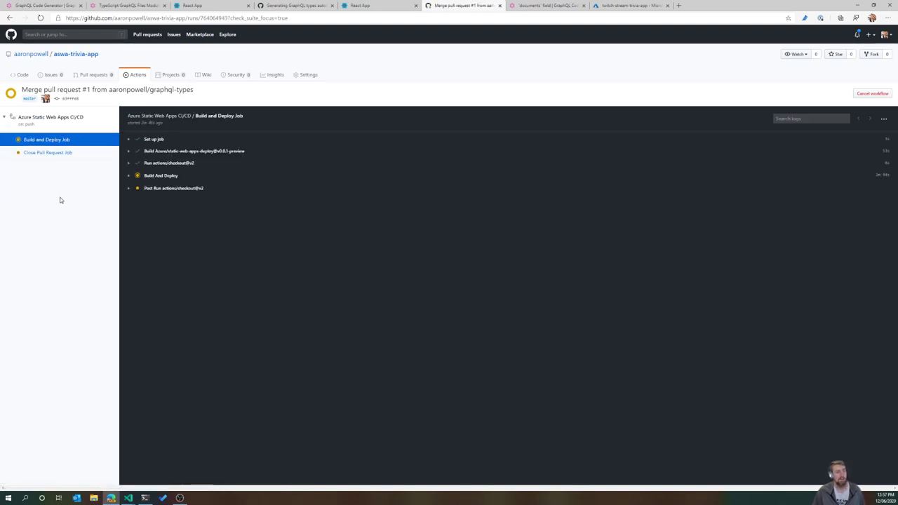
click(139, 175)
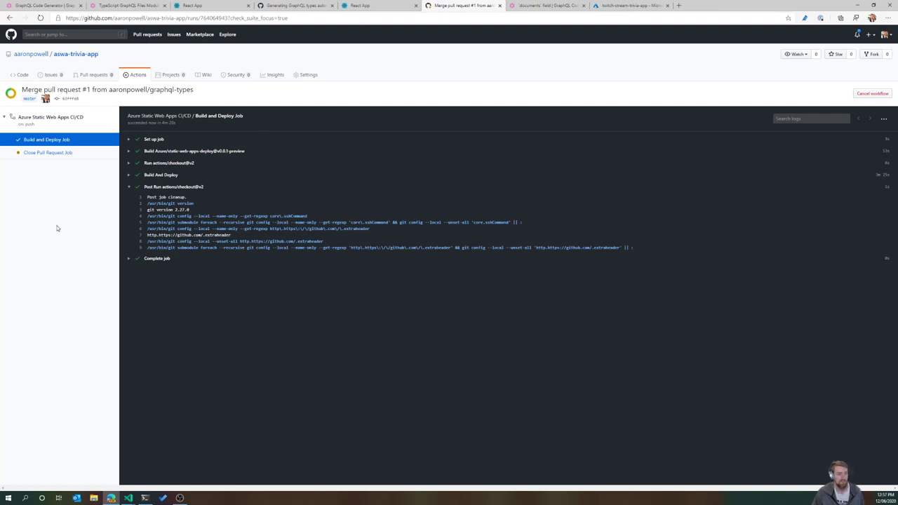
Check the merge run's Close Pull Request Job, and open the graphql-types workflow run triggered by closing the pull request.
click(52, 152)
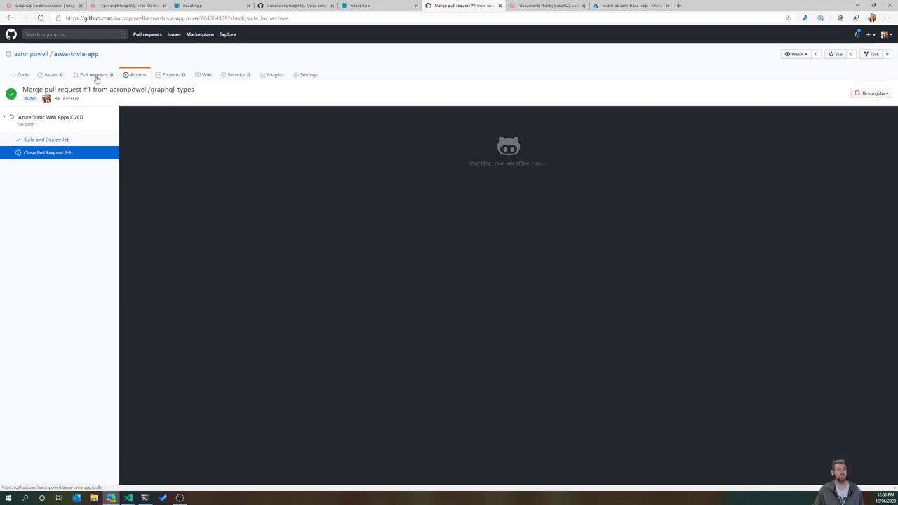
click(136, 75)
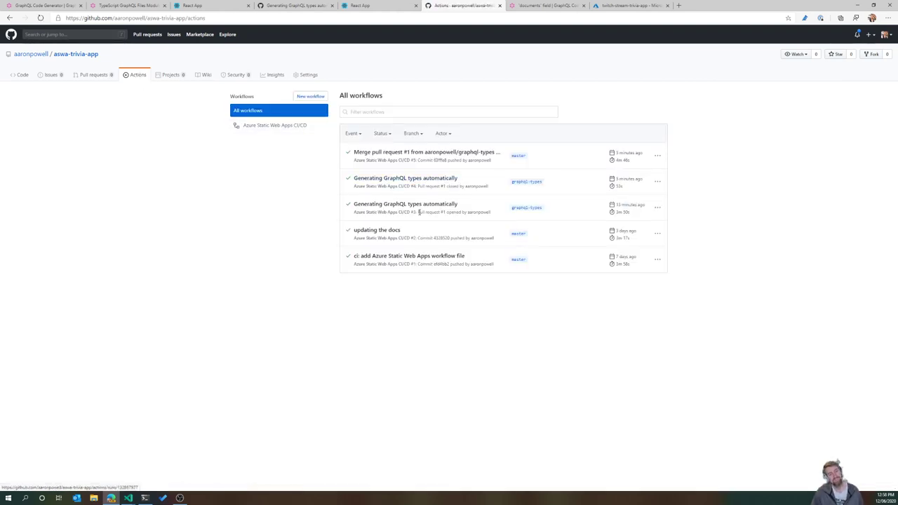
click(417, 180)
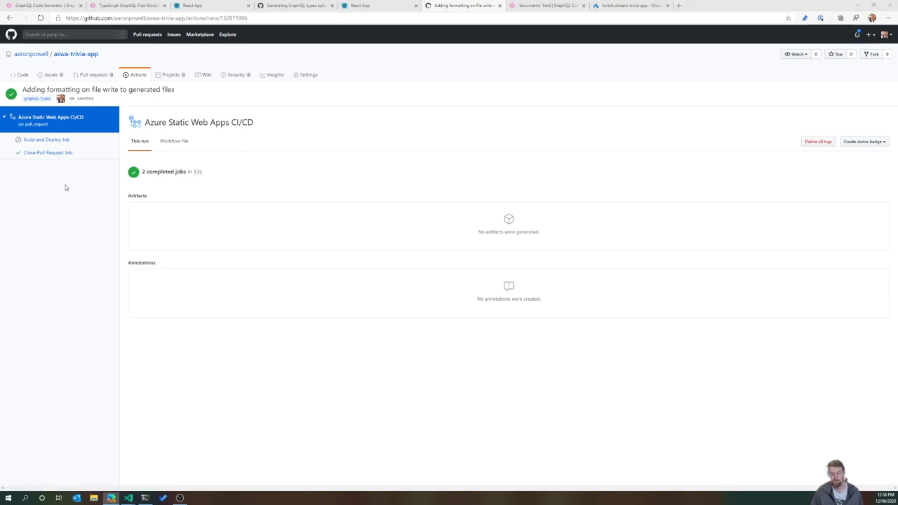
Switch to Visual Studio Code and open the workflow file azure-static-web-apps-lemon-dune-0e0a0d000.yml.
key(alt+Tab)
key(ctrl+p)
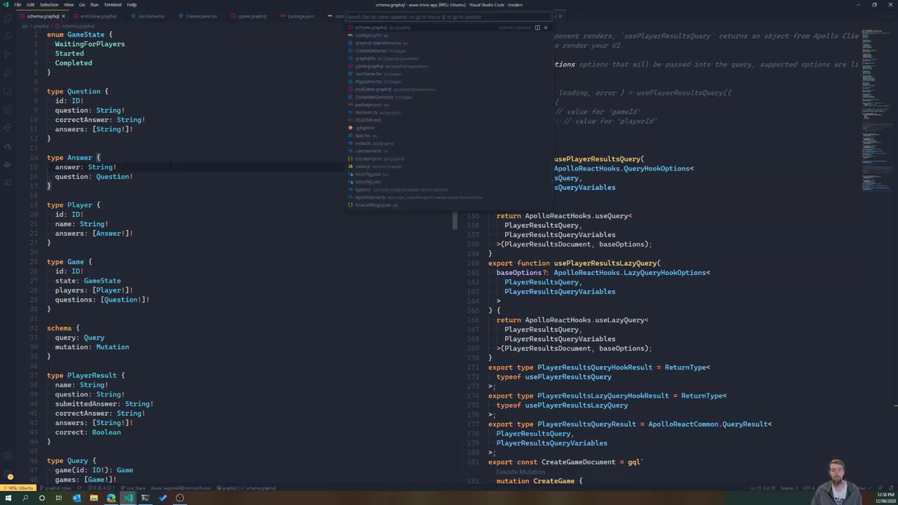
text(azure)
key(Return)
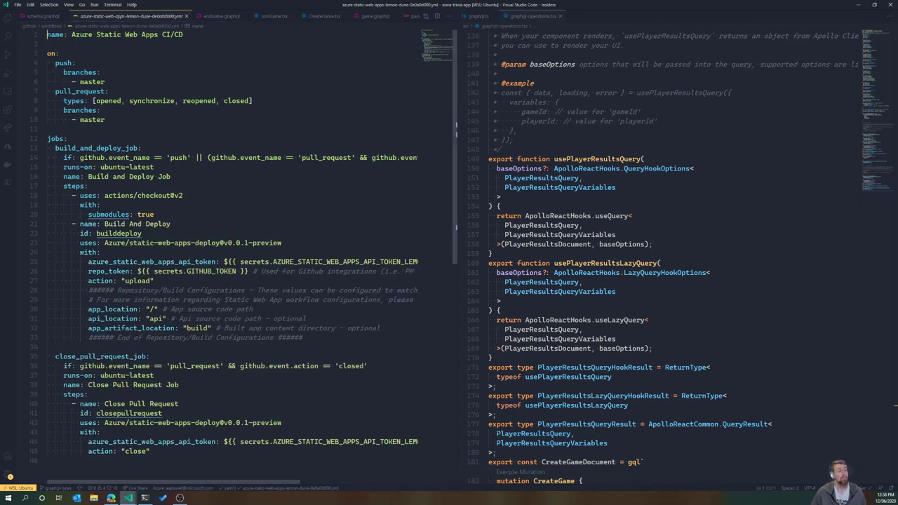
Examine the if conditions of build_and_deploy_job and close_pull_request_job in the workflow file.
click(142, 148)
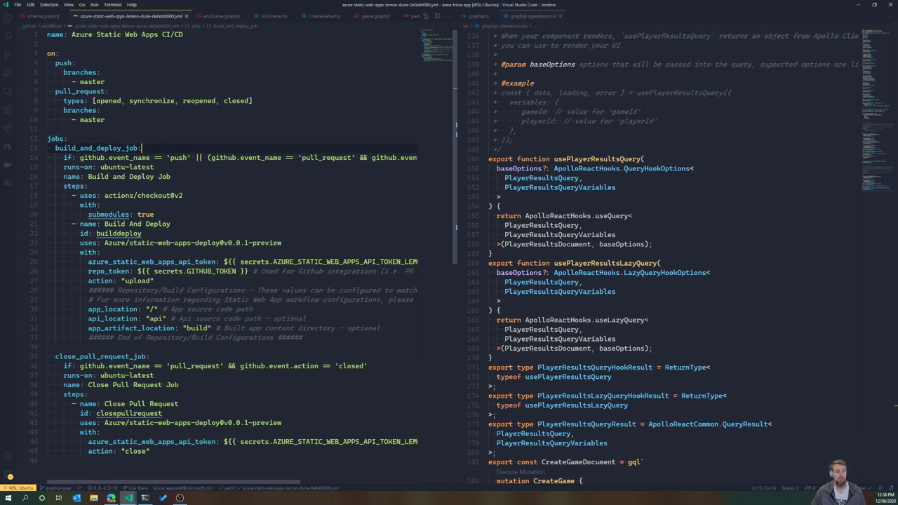
mouse_move(216, 157)
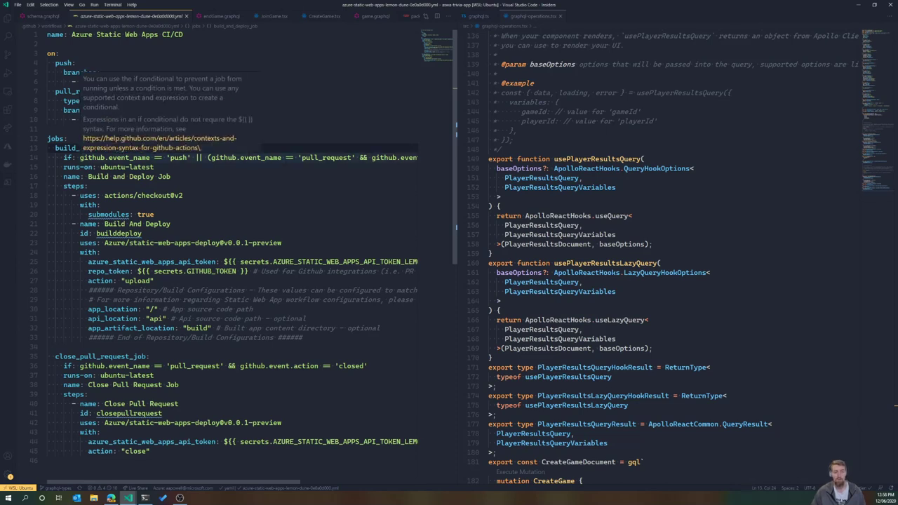
scroll(216, 157, right, 1)
scroll(232, 257, right, 6)
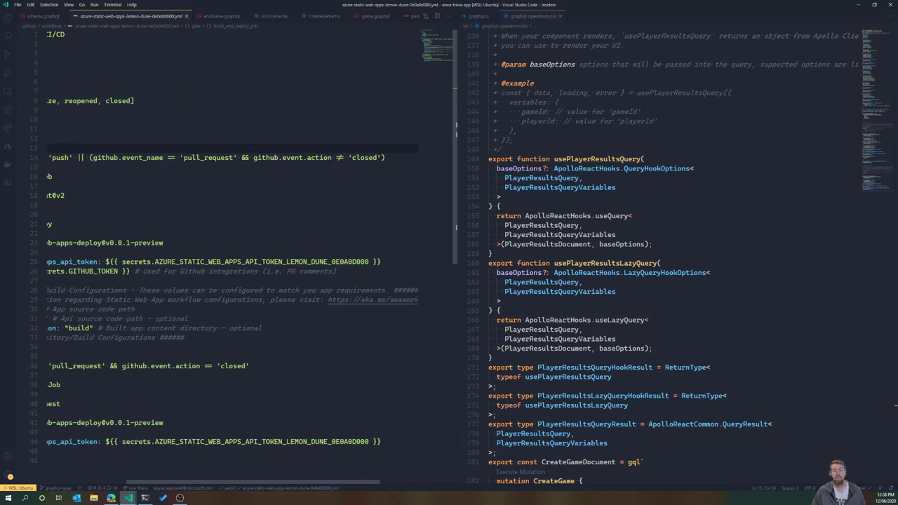
scroll(232, 245, left, 7)
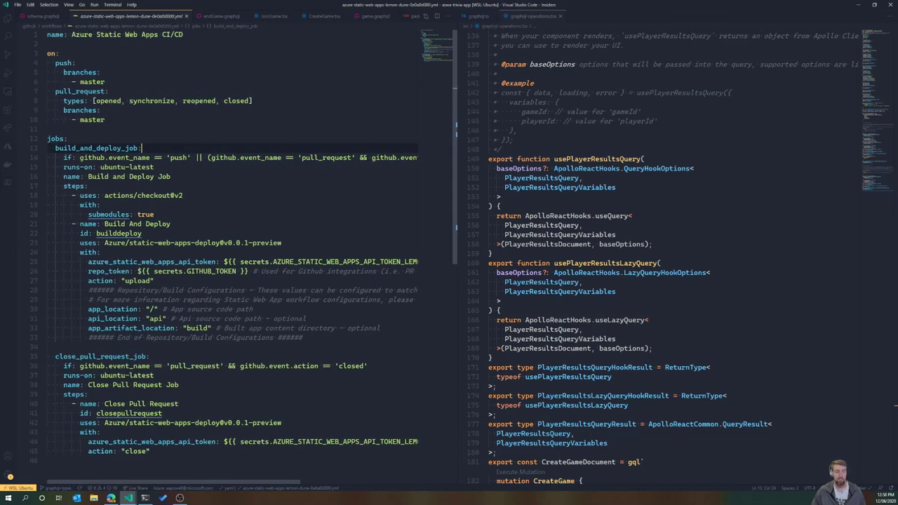
scroll(232, 245, down, 2)
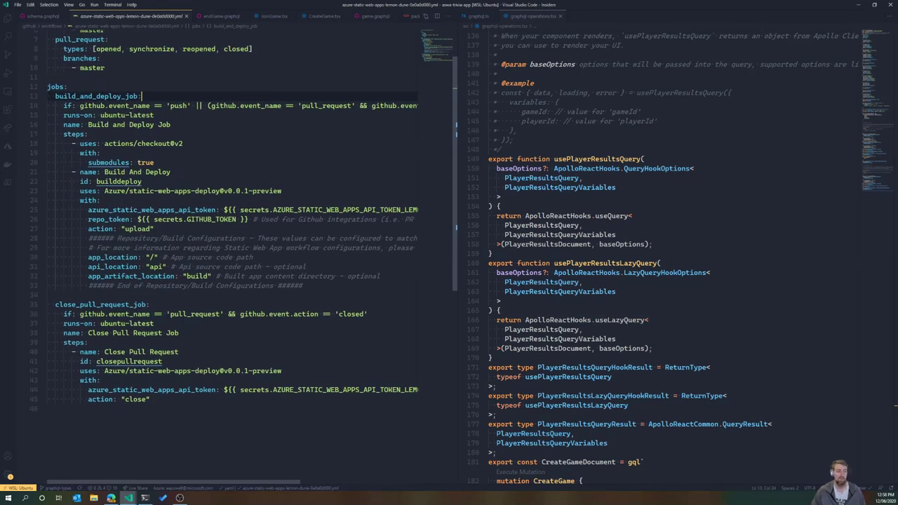
mouse_move(303, 315)
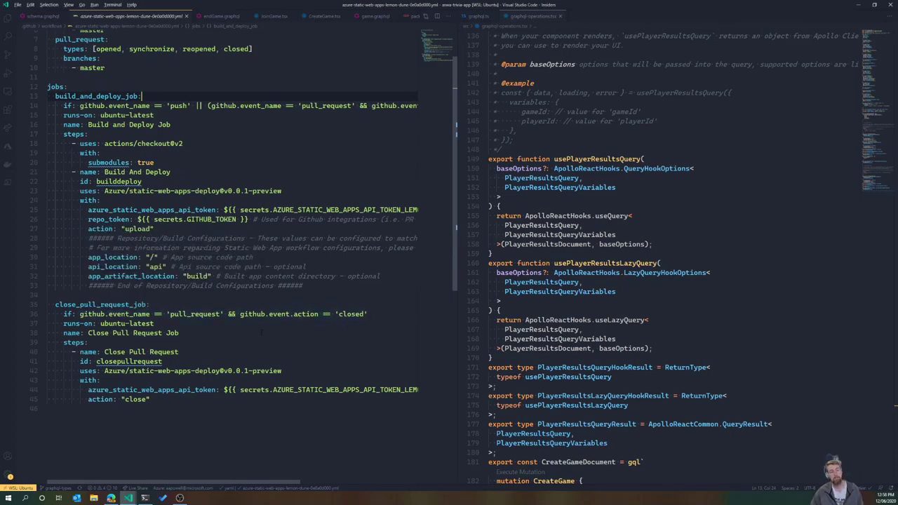
Switch back to the browser and inspect the Close Pull Request log, including its deploy action inputs, in the graphql-types run's Close Pull Request Job.
key(alt+Tab)
click(53, 153)
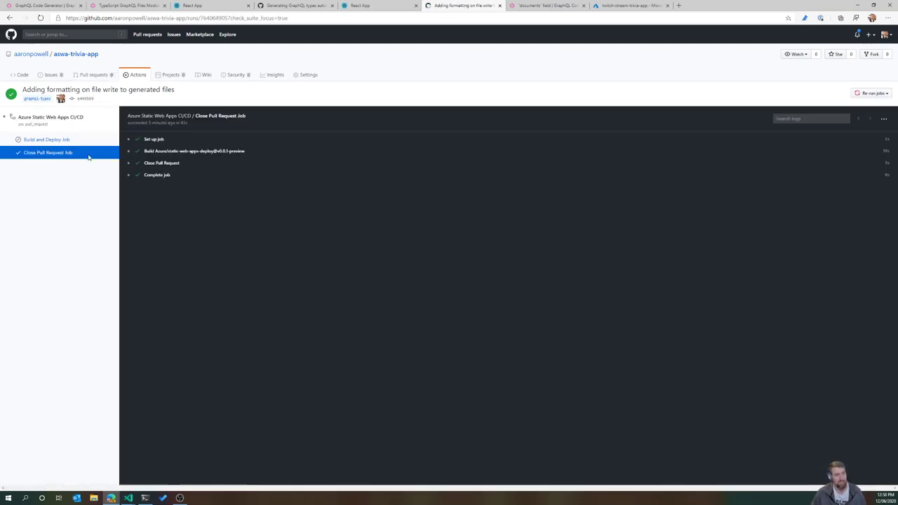
click(127, 164)
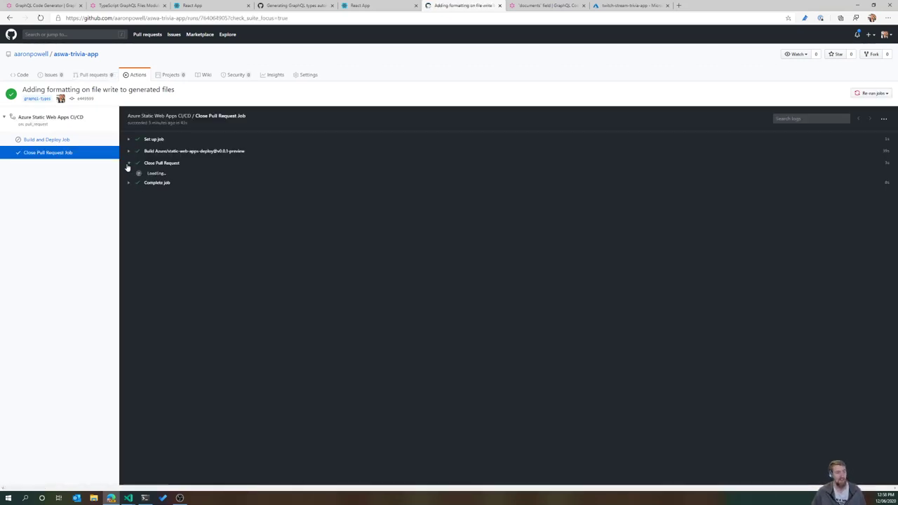
click(148, 174)
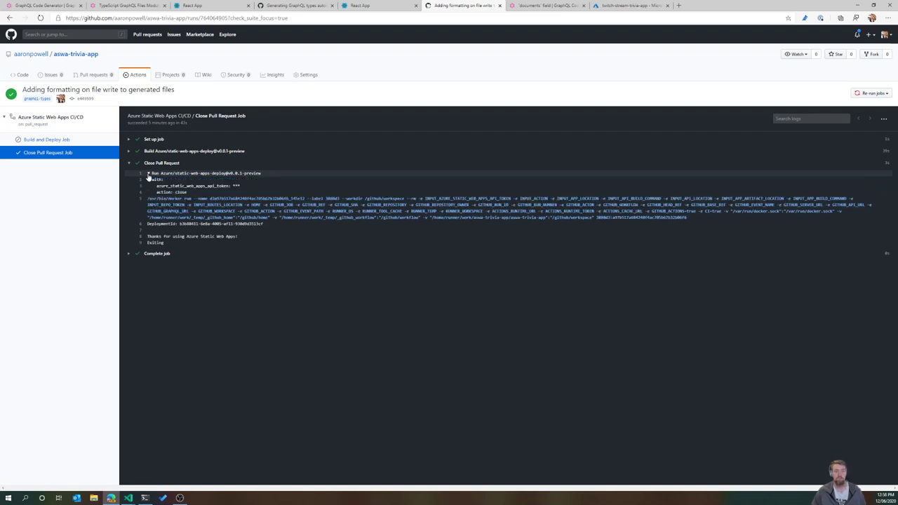
click(148, 174)
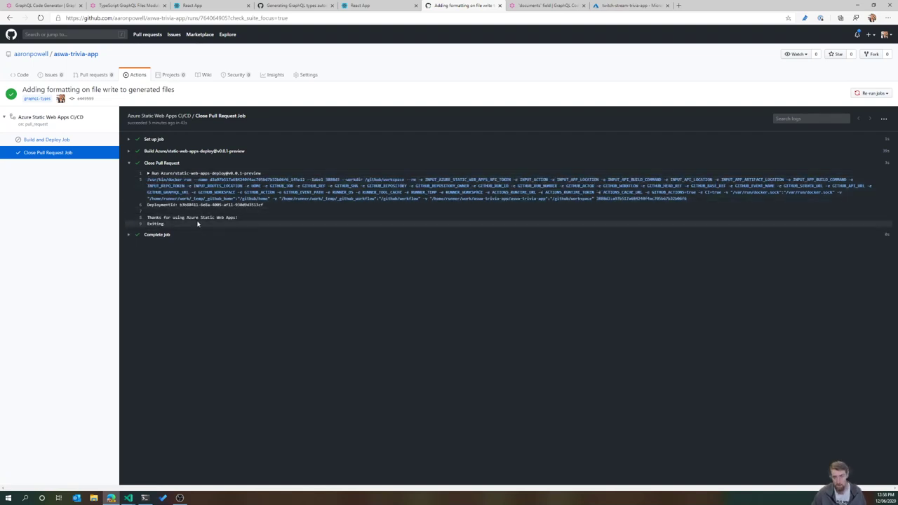
Switch to the Azure portal and open the Environments page of the twitch-stream-trivia-app static web app.
click(626, 7)
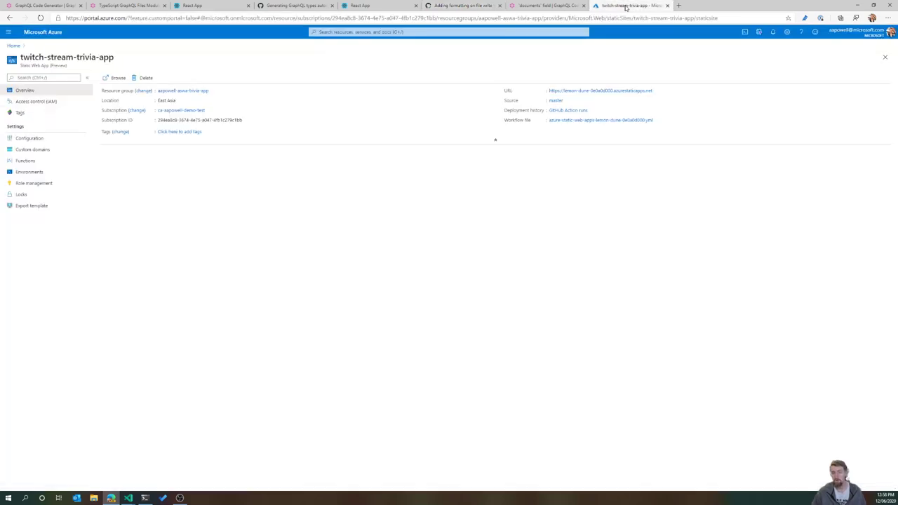
click(30, 175)
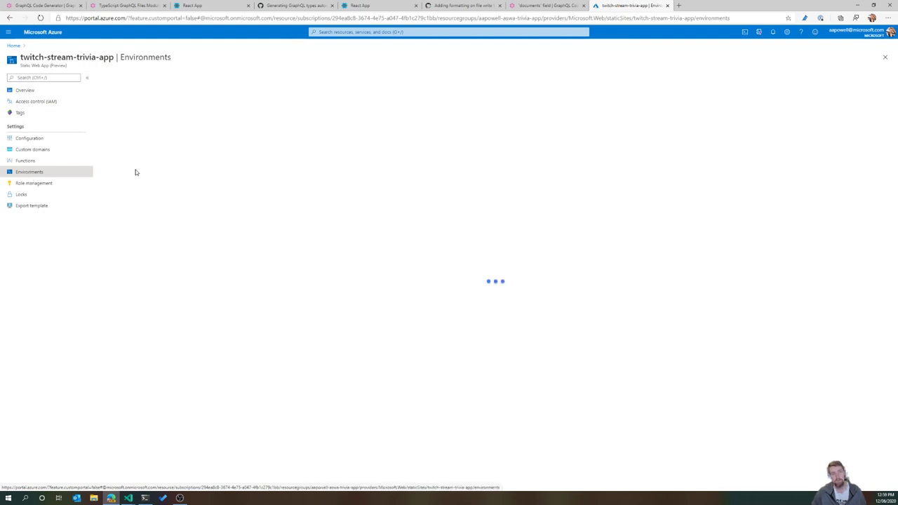